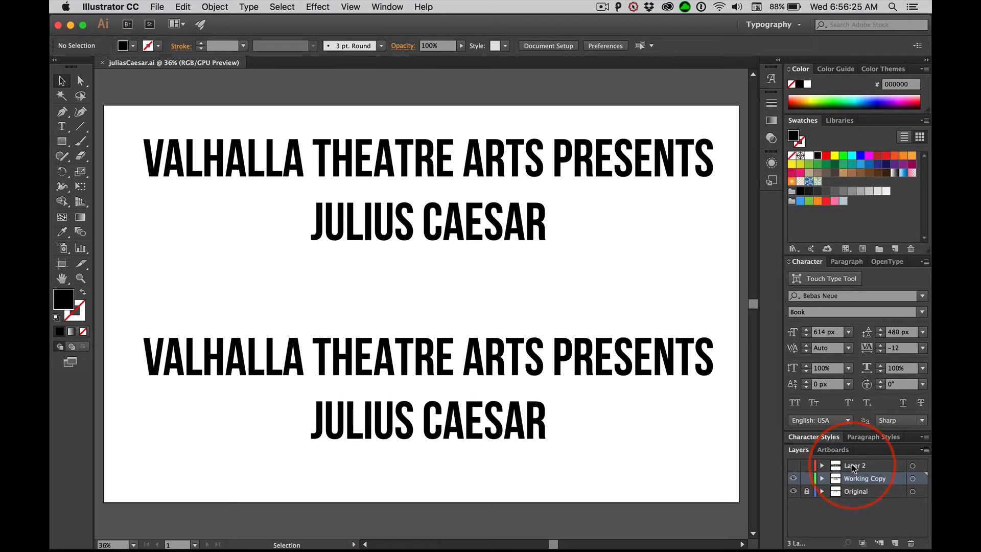
Rename Layer 2 as Demo and toggle its visibility on and back off.
double_click(853, 466)
type("D")
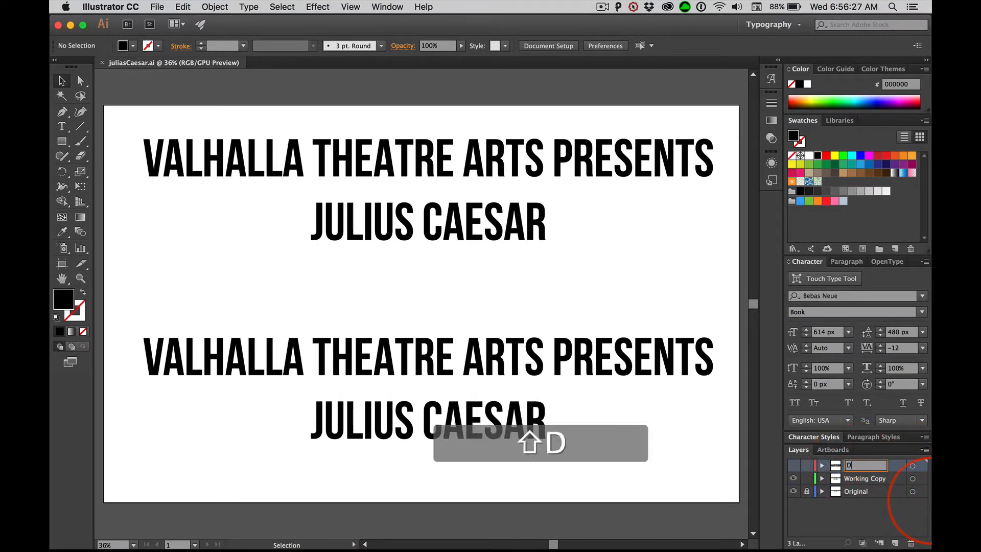
type("emo")
key("Return")
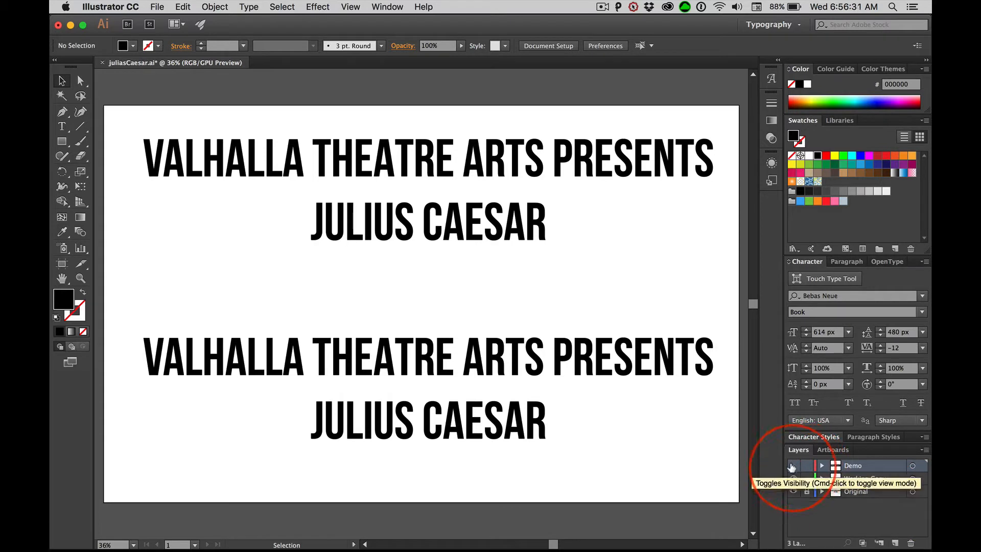
left_click(793, 465)
left_click(792, 465)
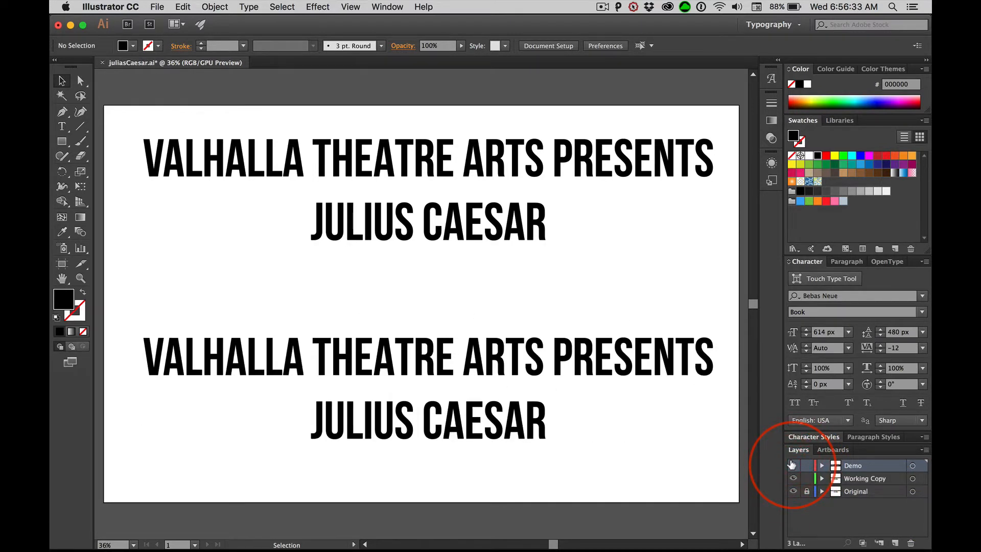
left_click(807, 491)
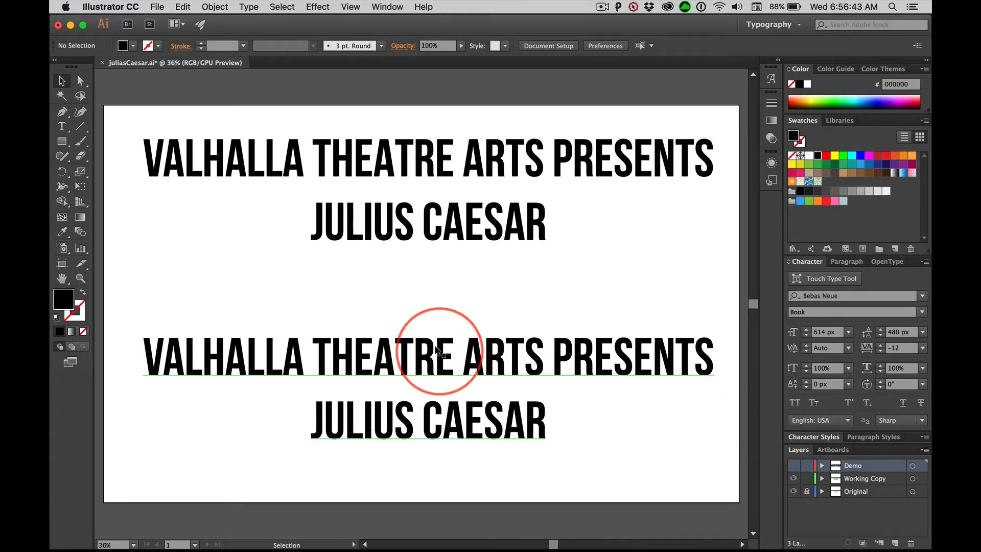
Move the lower text block up towards the original and select its JULIUS CAESAR line.
left_click_drag(437, 351, 448, 307)
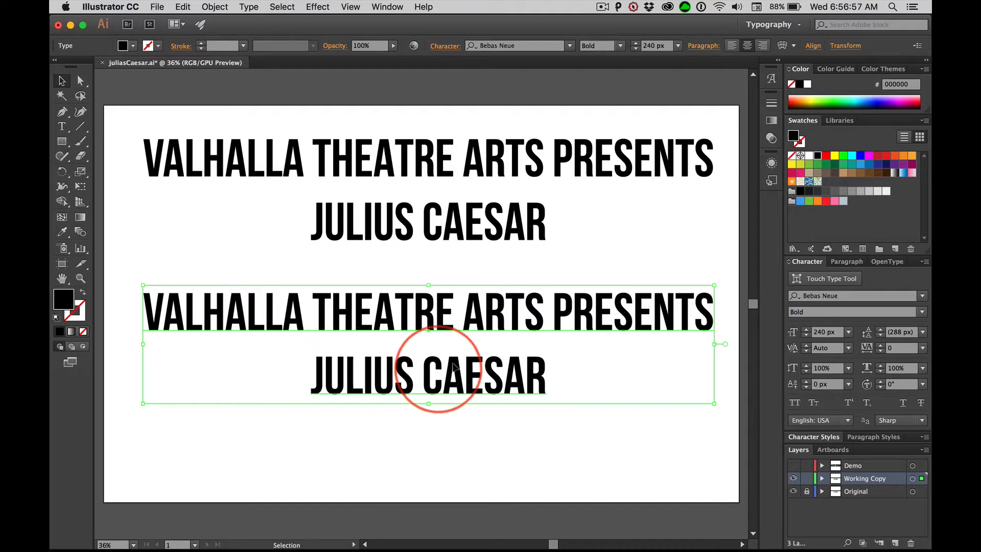
double_click(480, 368)
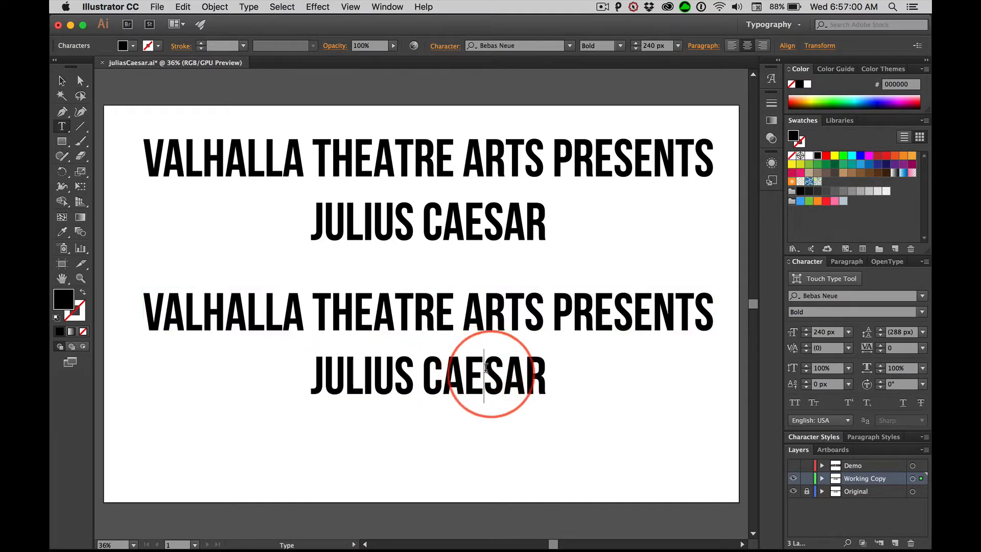
left_click(61, 81)
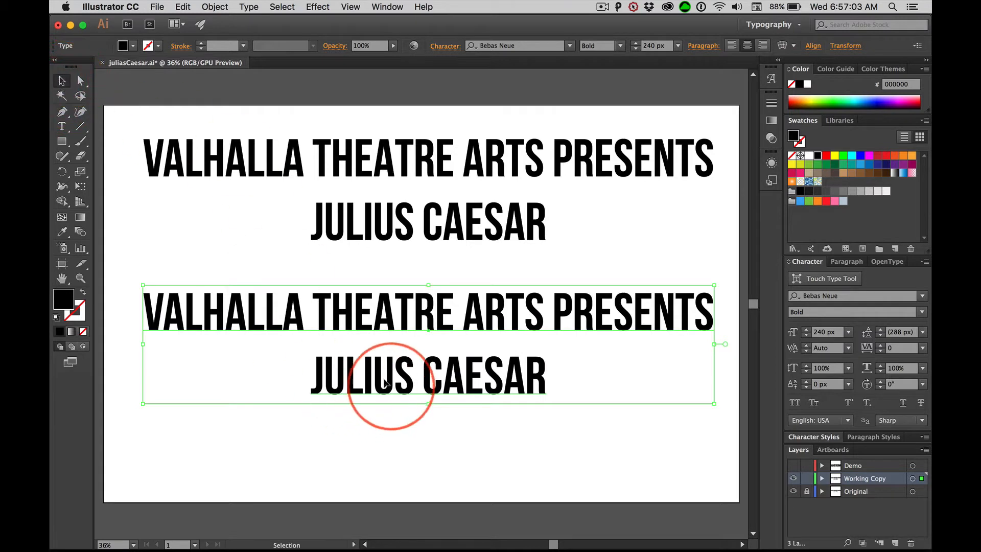
double_click(356, 372)
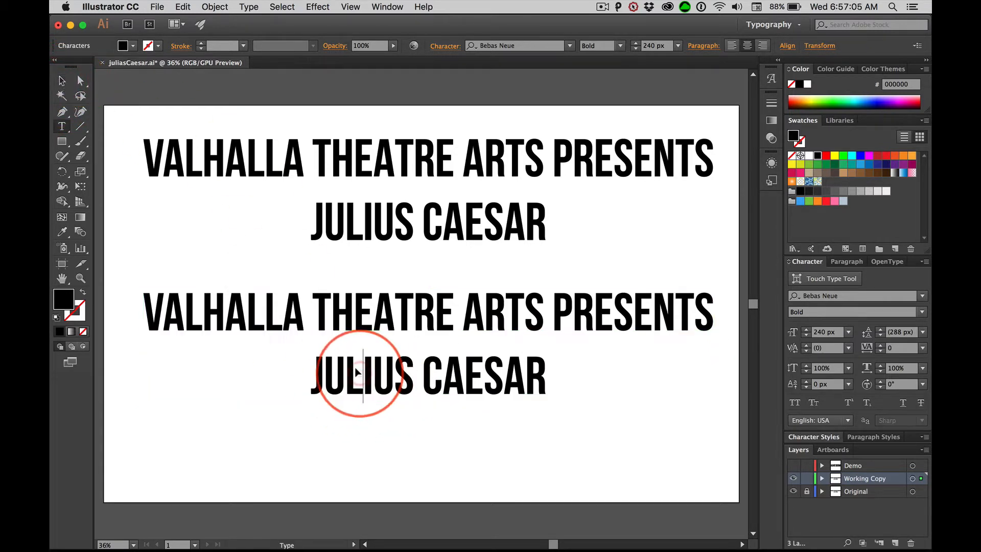
triple_click(358, 370)
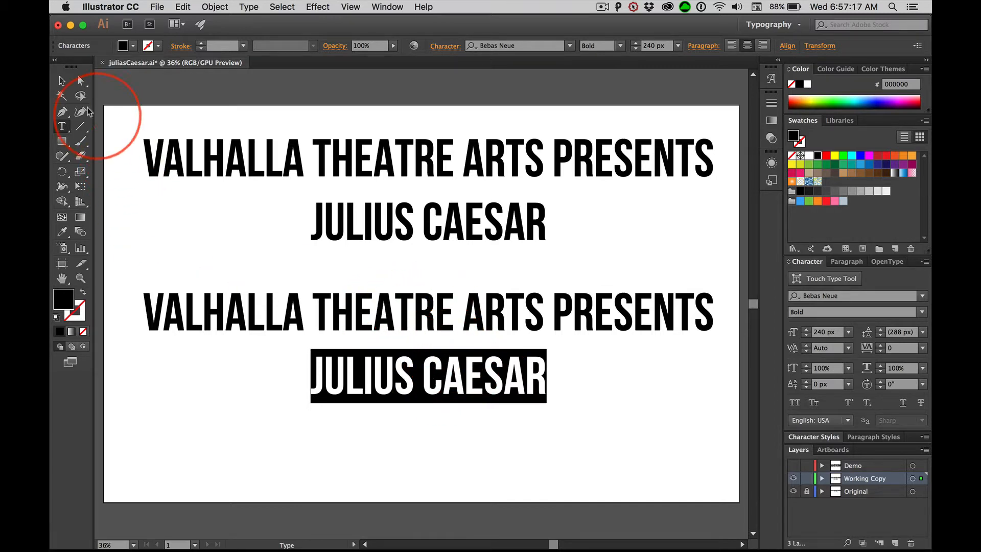
Reselect only the JULIUS CAESAR line in the lower text block and set its font size to 600 px.
left_click(62, 80)
left_click(419, 321)
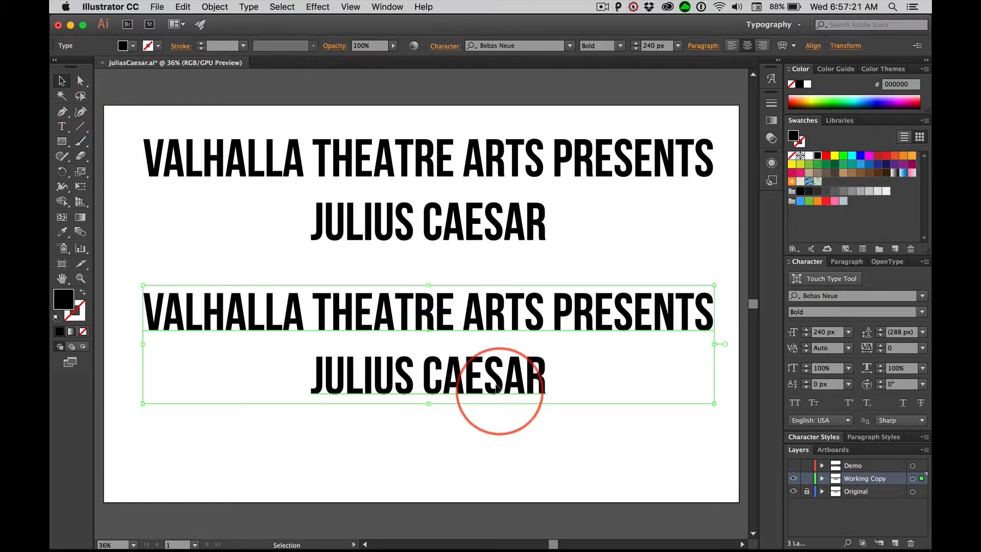
double_click(540, 371)
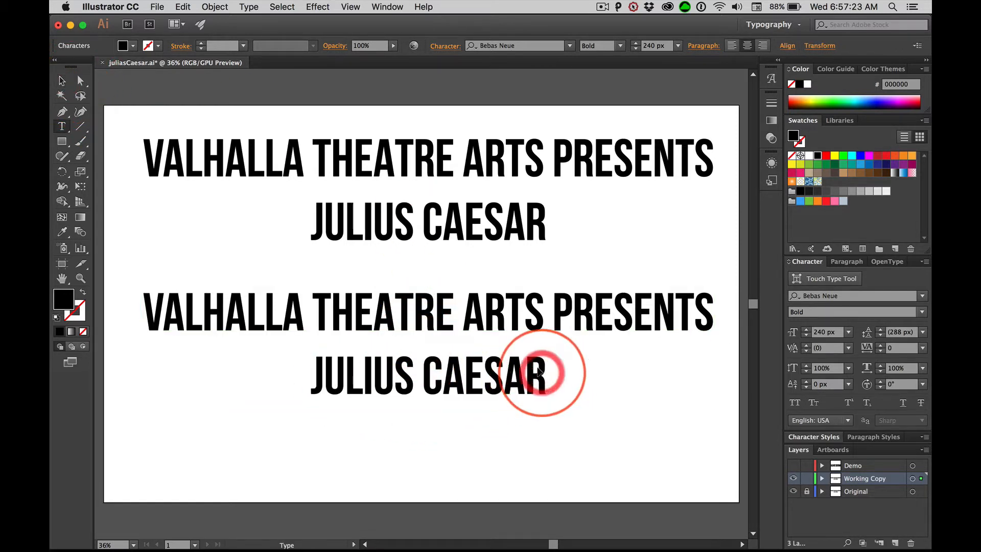
left_click_drag(536, 372, 300, 374)
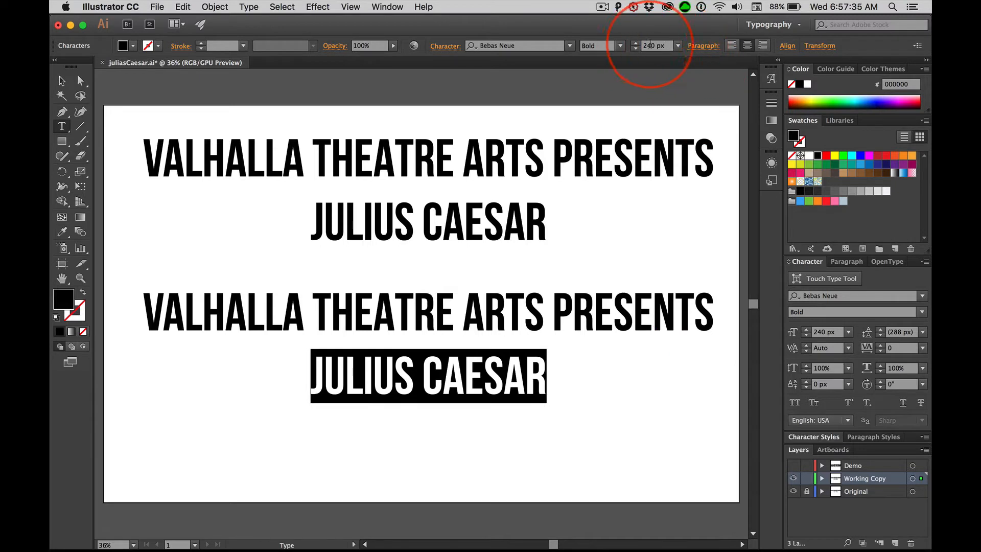
double_click(650, 46)
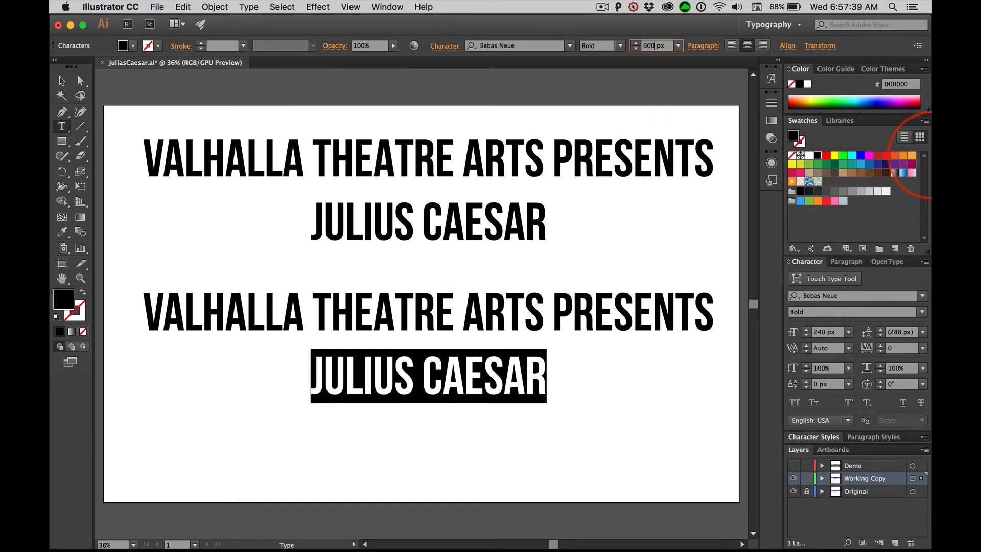
key("Return")
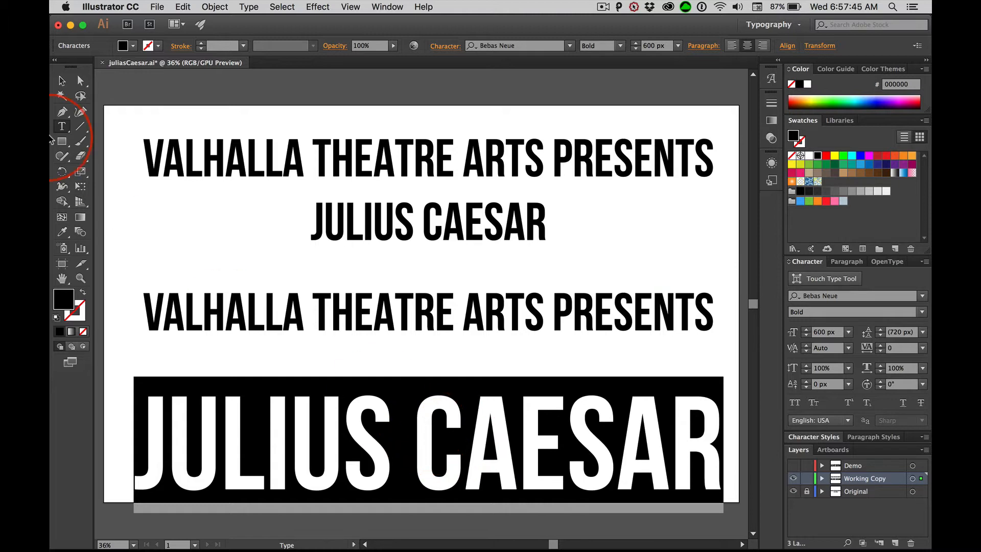
Try slightly tighter and looser tracking on the enlarged JULIUS CAESAR line, ending back at 0.
key("t")
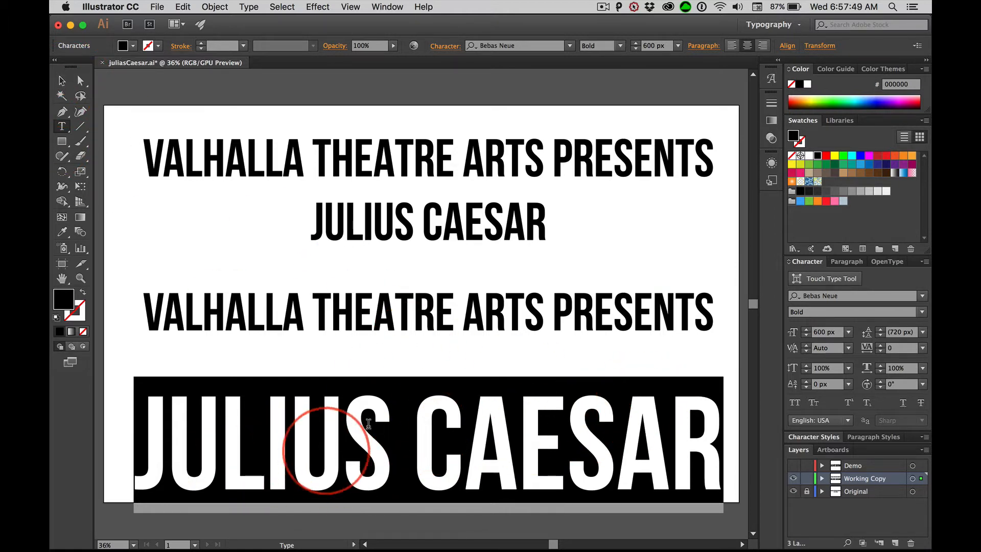
left_click(880, 351)
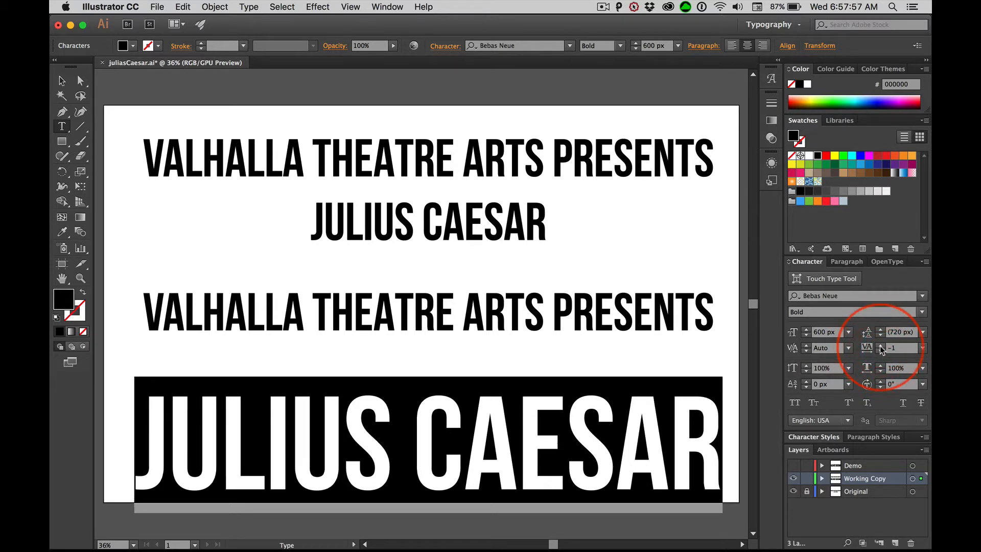
left_click(880, 346)
left_click(880, 346)
left_click(880, 346)
left_click(880, 346)
left_click(880, 346)
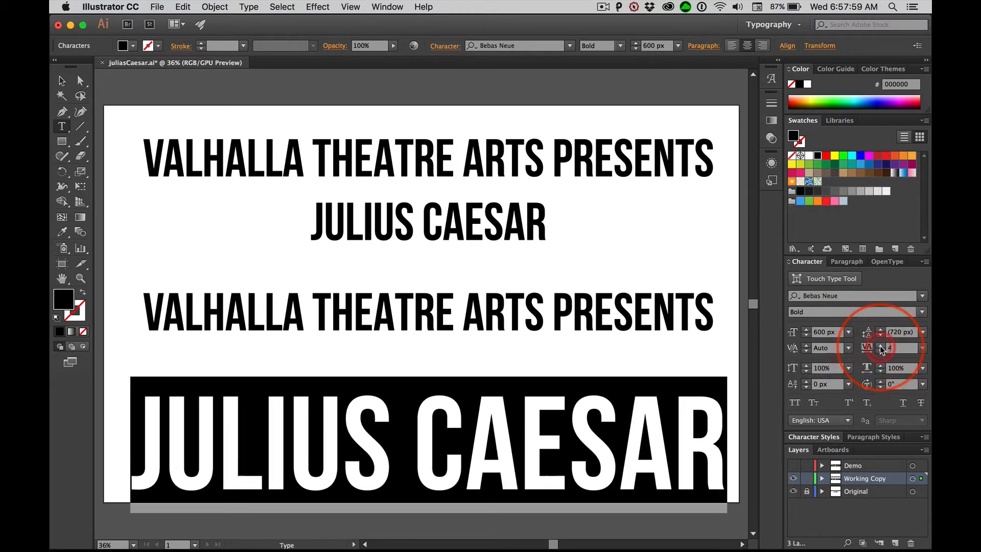
left_click(880, 351)
left_click(880, 350)
left_click(880, 351)
left_click(880, 351)
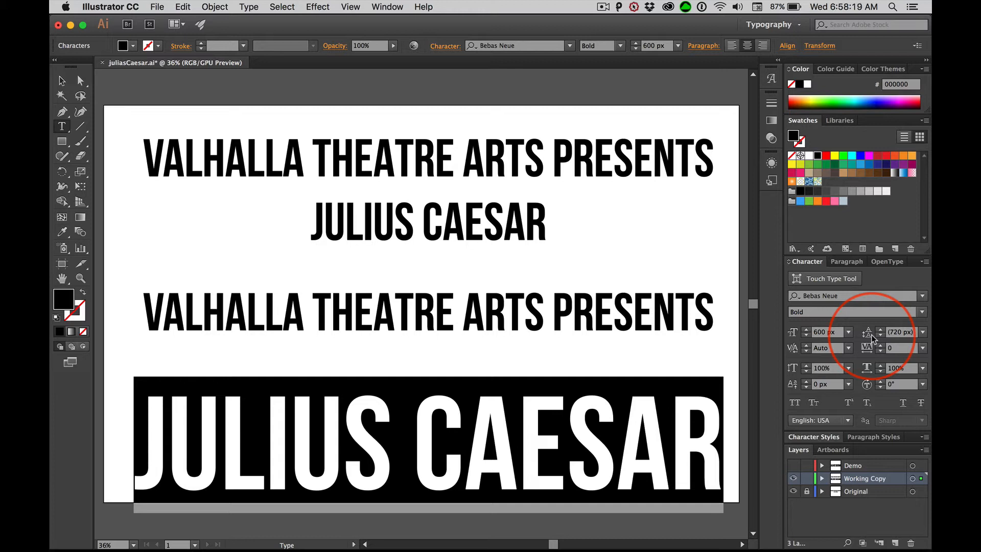
Step the tracking of the enlarged JULIUS CAESAR line down to -15 and back up to 5.
key("alt+Left")
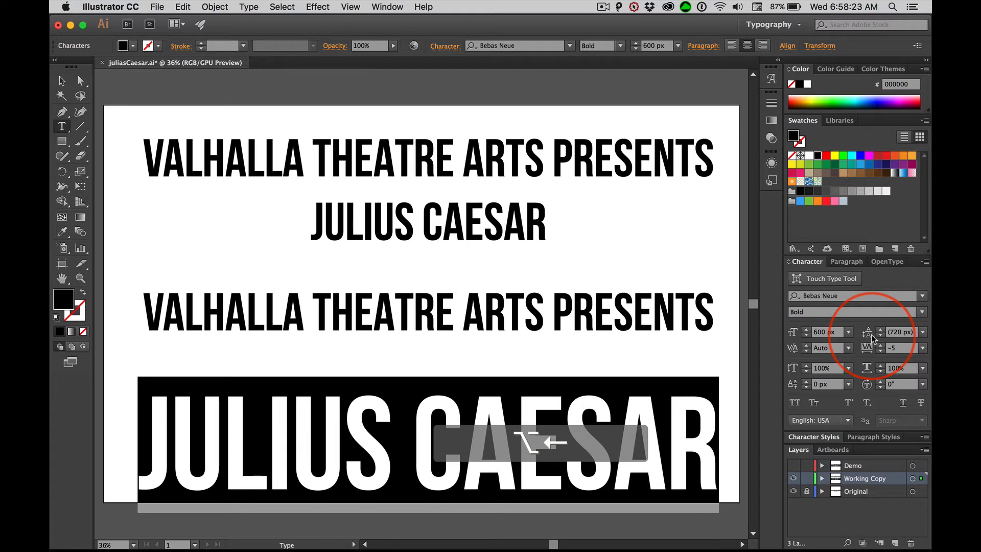
key("alt+Left")
key("alt+Left")
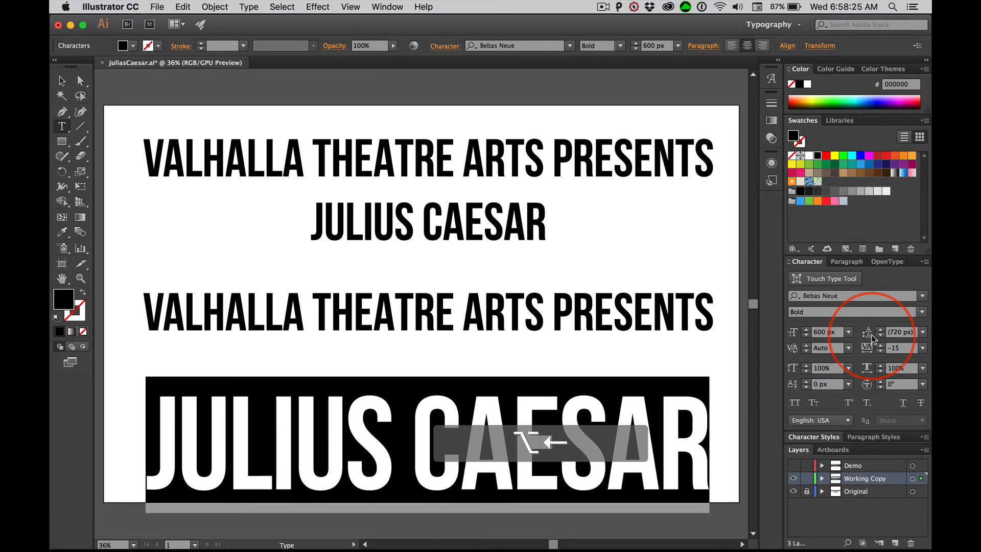
key("alt+Right")
key("alt+Right")
key("alt+Right")
key("alt+Right")
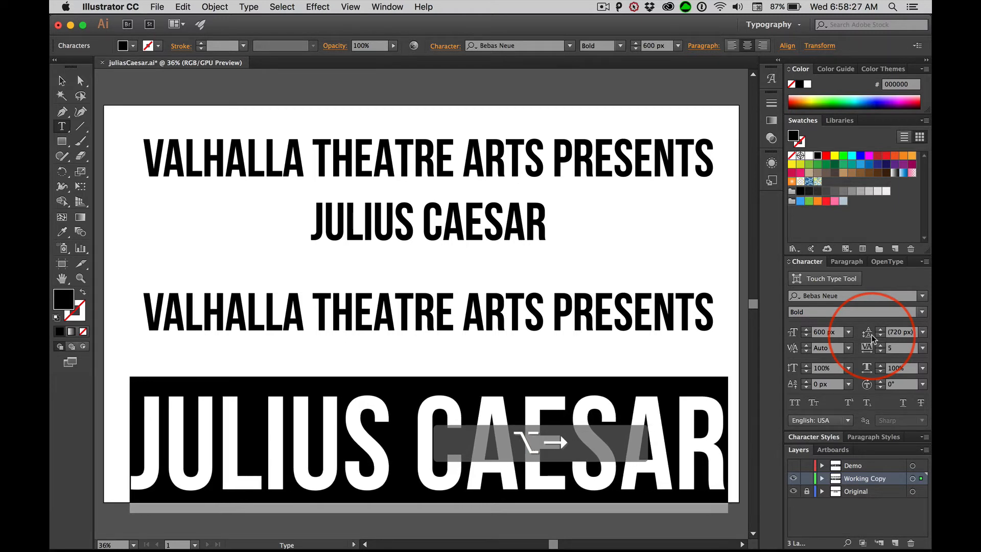
Tighten the tracking of the enlarged JULIUS CAESAR line to -16.
key("alt+Left")
key("alt+Left")
key("alt+Left")
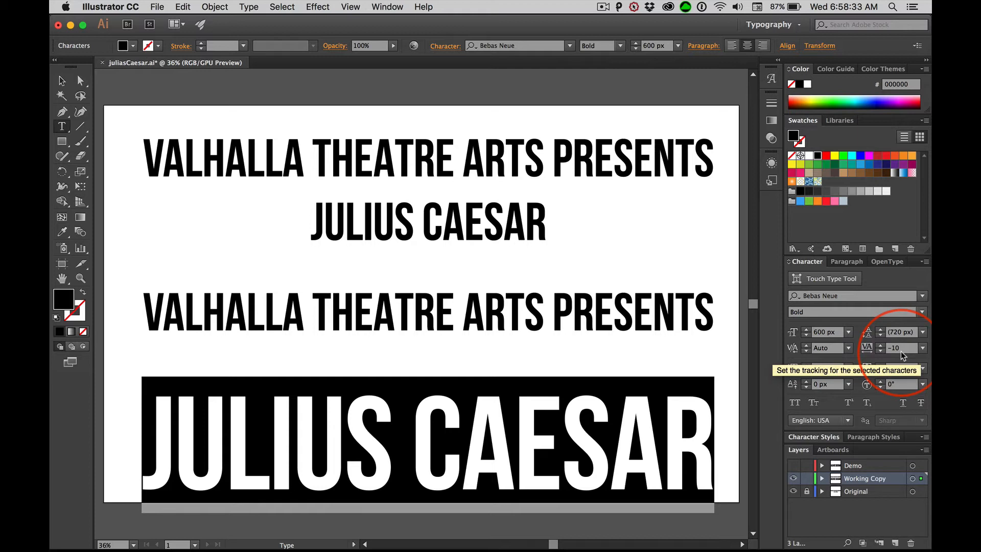
key("alt")
key("alt+Left")
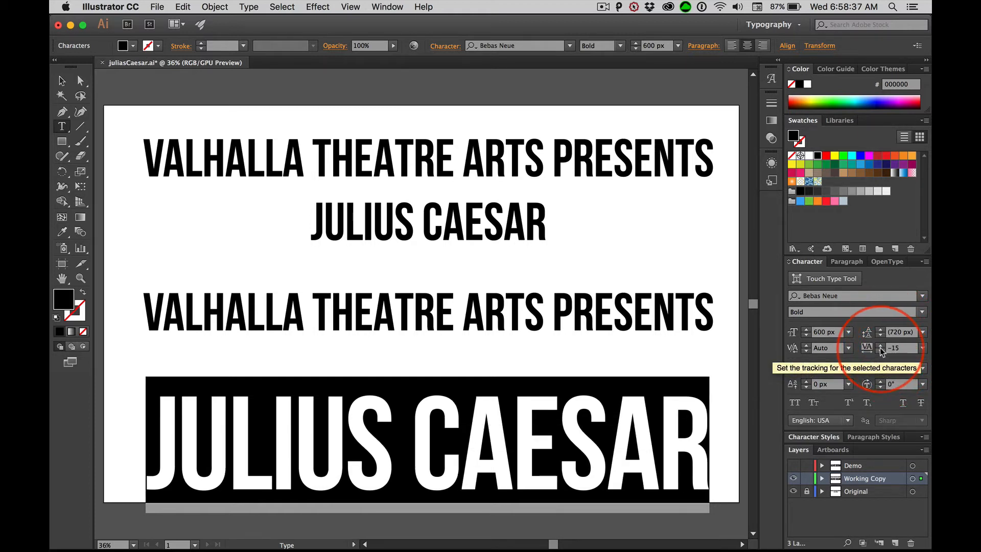
left_click(880, 349)
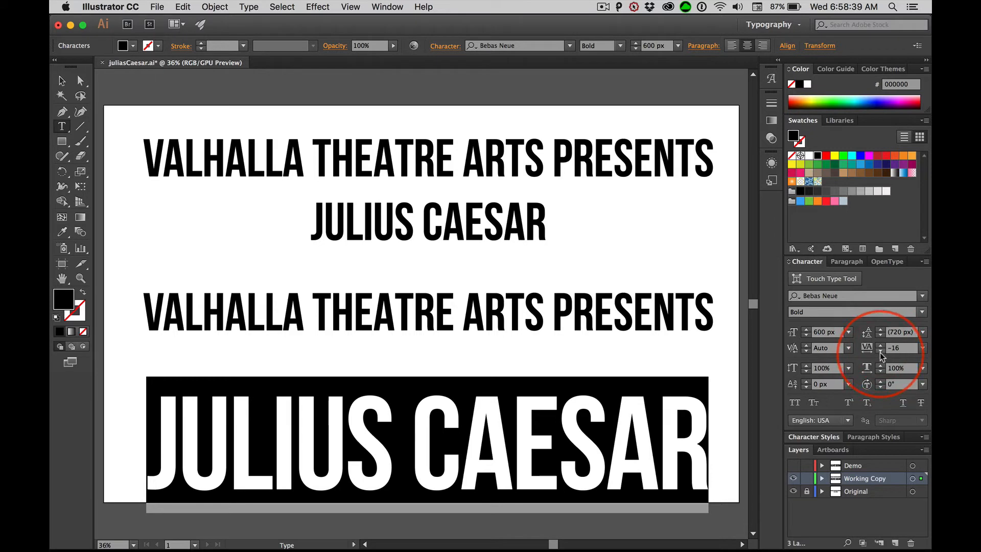
left_click(880, 352)
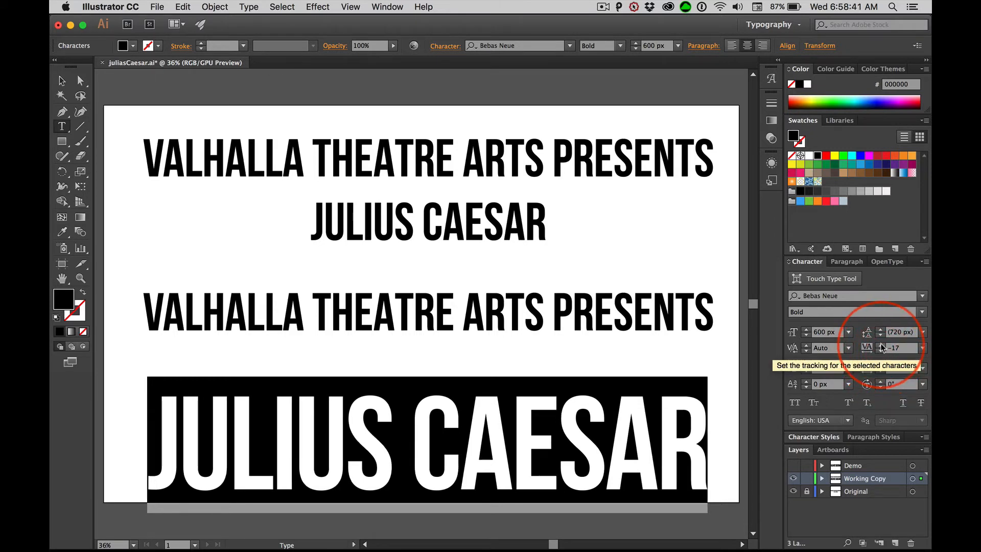
left_click(881, 343)
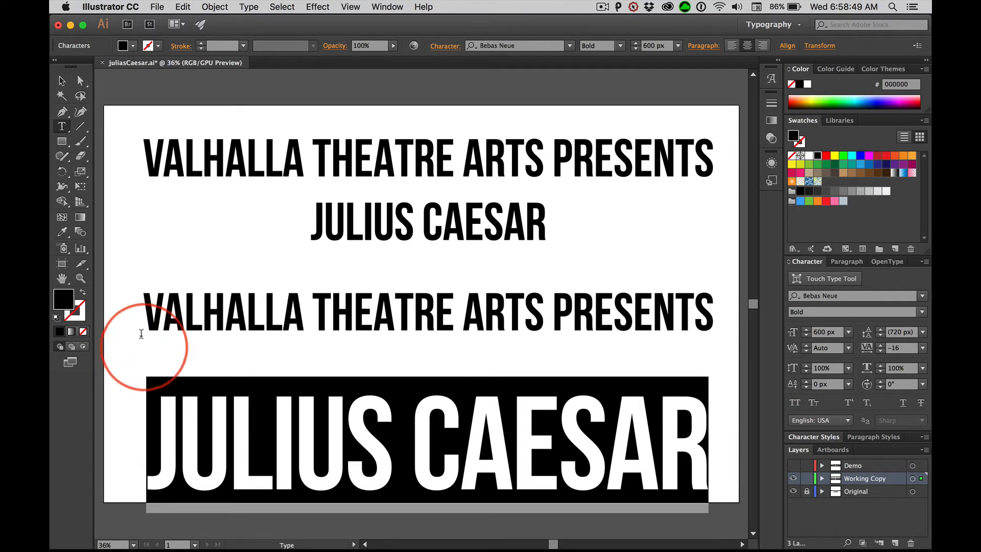
Increase the font size of the lower JULIUS CAESAR line in small steps to 615 px, matching the width of the line above.
left_click(637, 43)
left_click(636, 43)
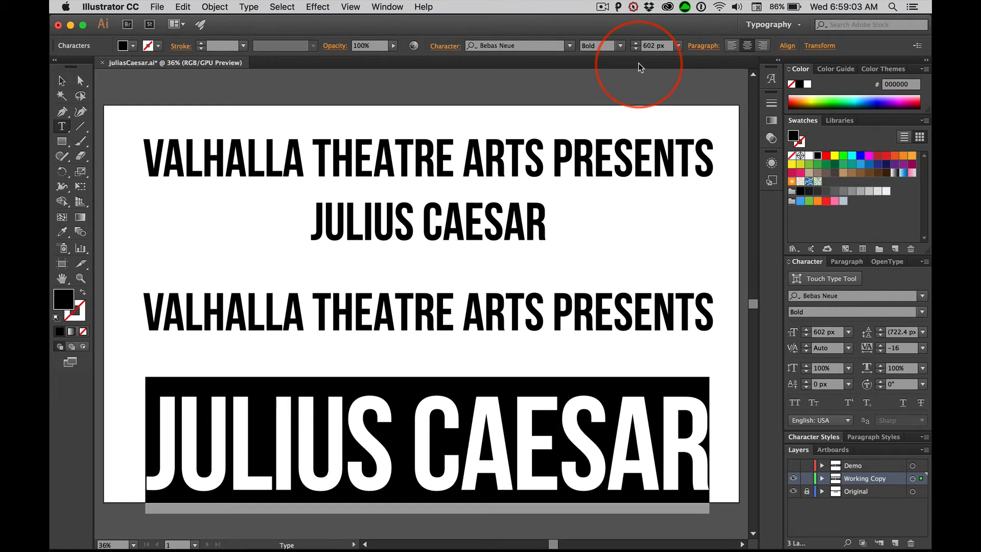
key("super+shift+period")
key("super+shift+period")
key("super+shift+period")
key("super+shift+period")
key("super+shift+period")
key("super+shift+period")
key("super+shift+period")
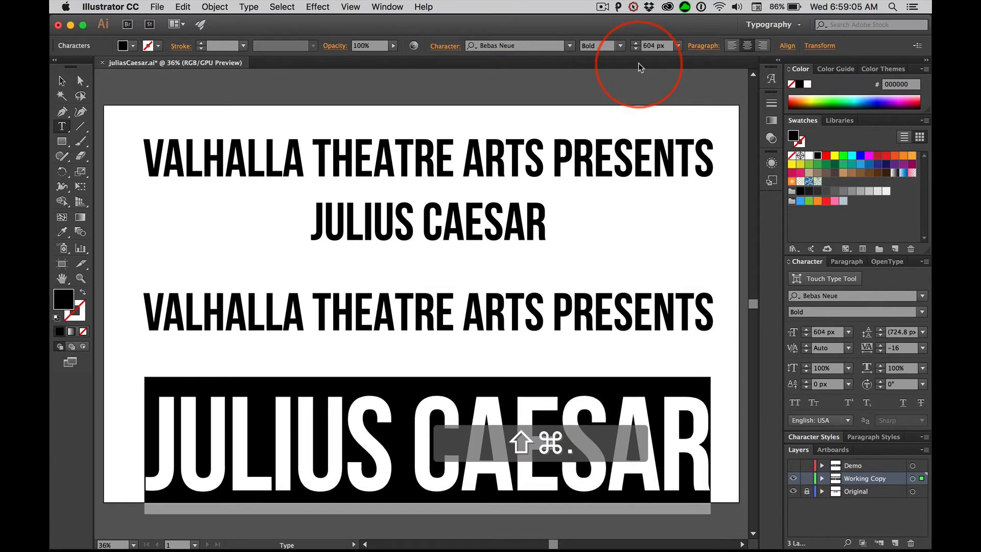
key("super+shift+period")
key("super+shift+period")
key("super+shift+period")
key("super+shift+period")
key("super+shift+period")
key("super+shift+period")
key("super+shift+period")
key("super+shift+period")
key("super+shift+period")
key("super+shift+period")
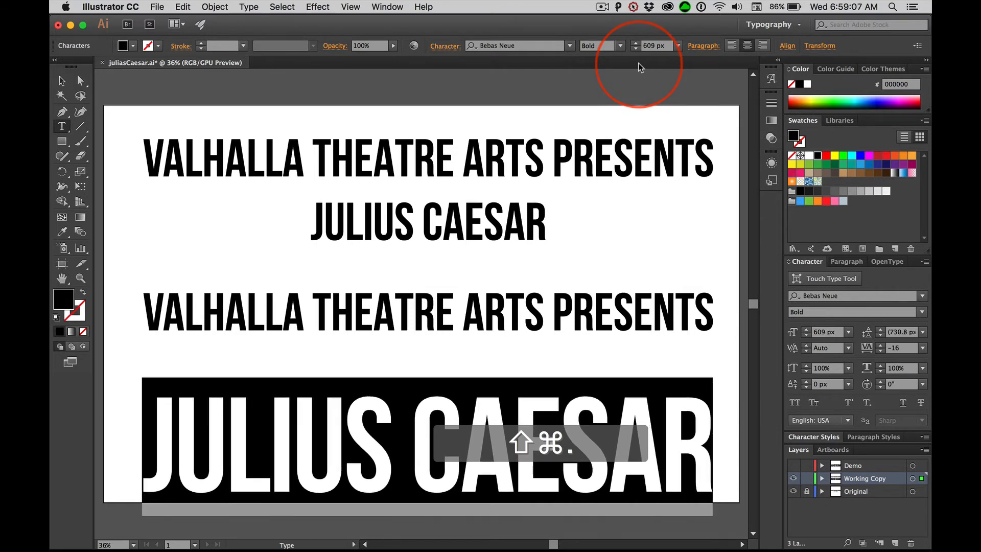
key("super+shift+period")
key("super+shift+period")
key("super+shift+period")
key("super+shift+period")
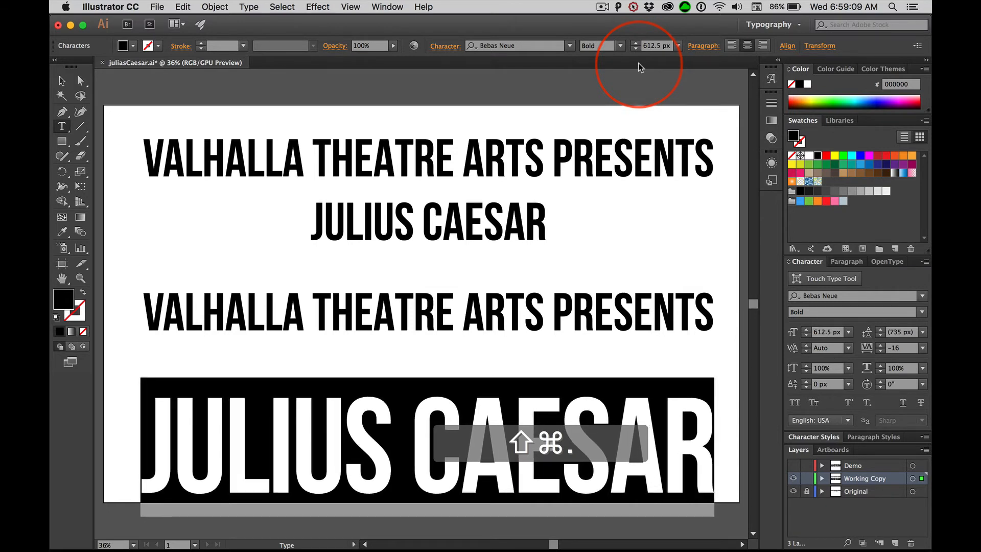
key("super+shift+period")
key("super+shift+period")
key("super+shift+period")
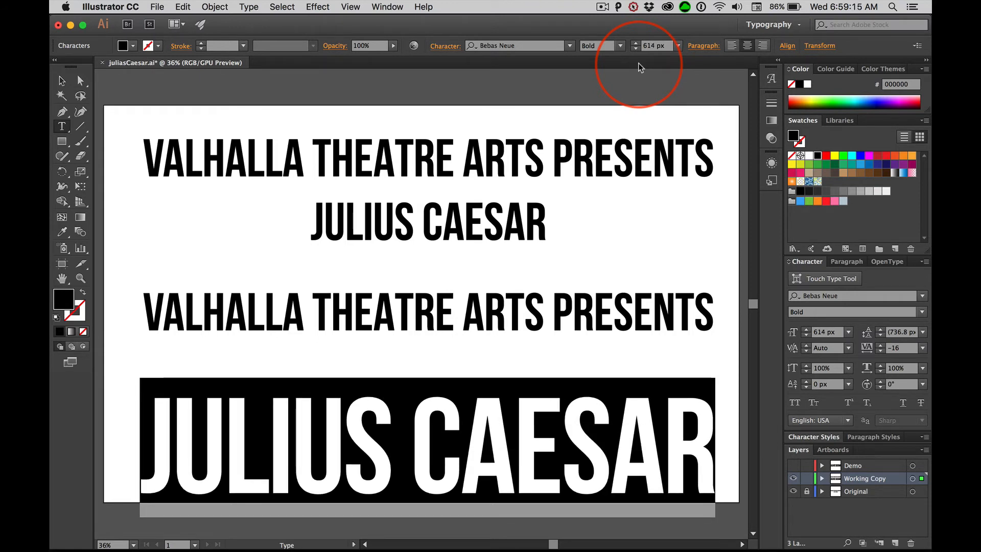
key("super+shift+period")
key("super+shift+period")
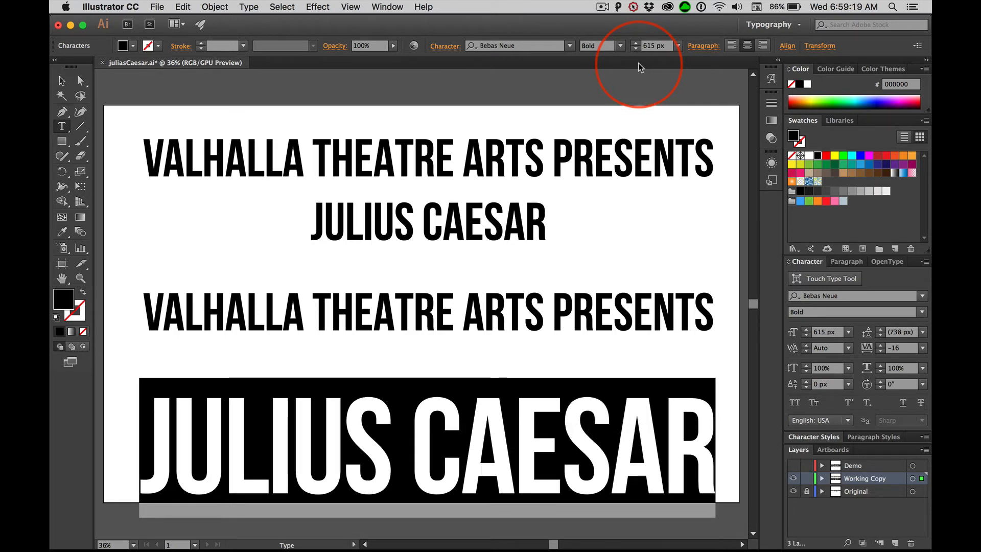
Try the Thin, Light and Book weights on the lower VALHALLA THEATRE ARTS PRESENTS line, ending on Light.
left_click(690, 341)
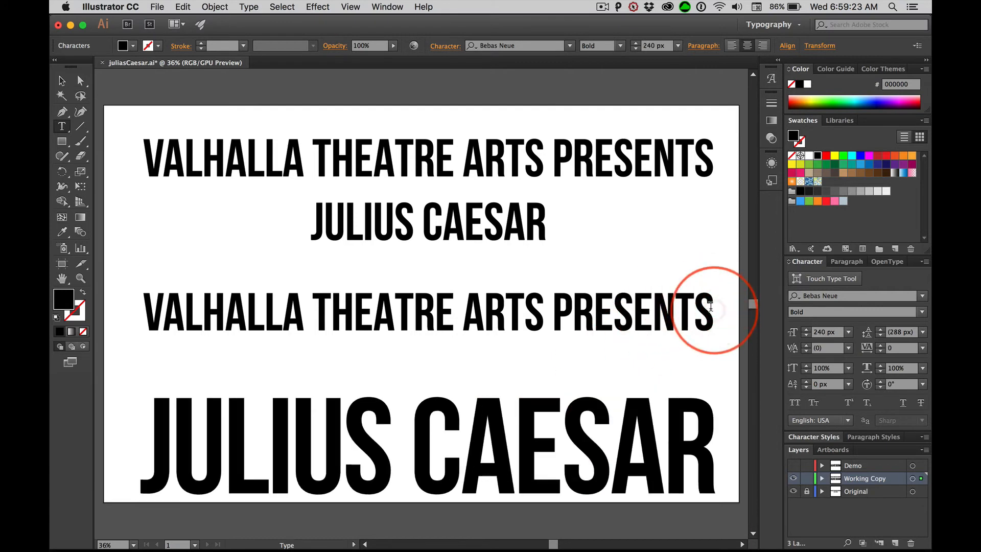
left_click_drag(710, 306, 127, 306)
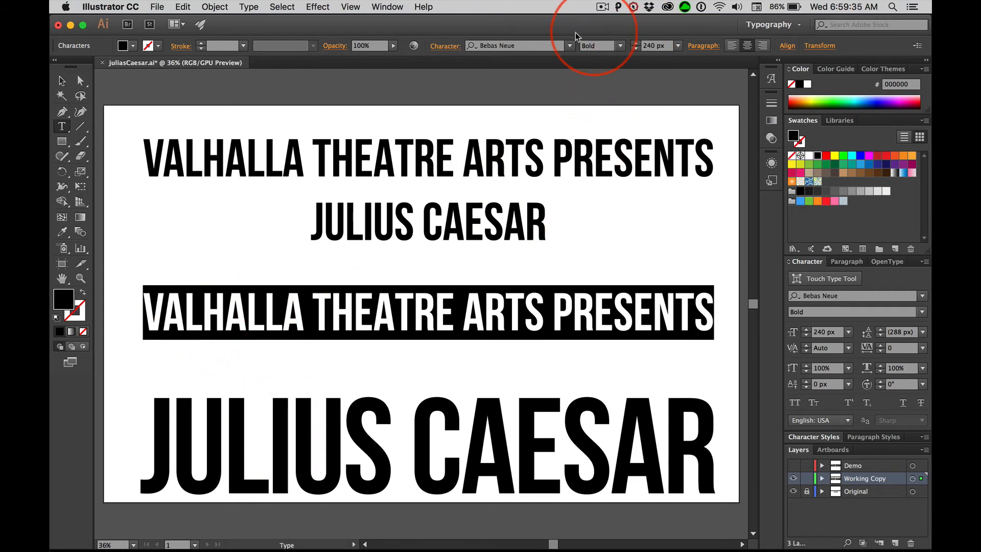
left_click(622, 47)
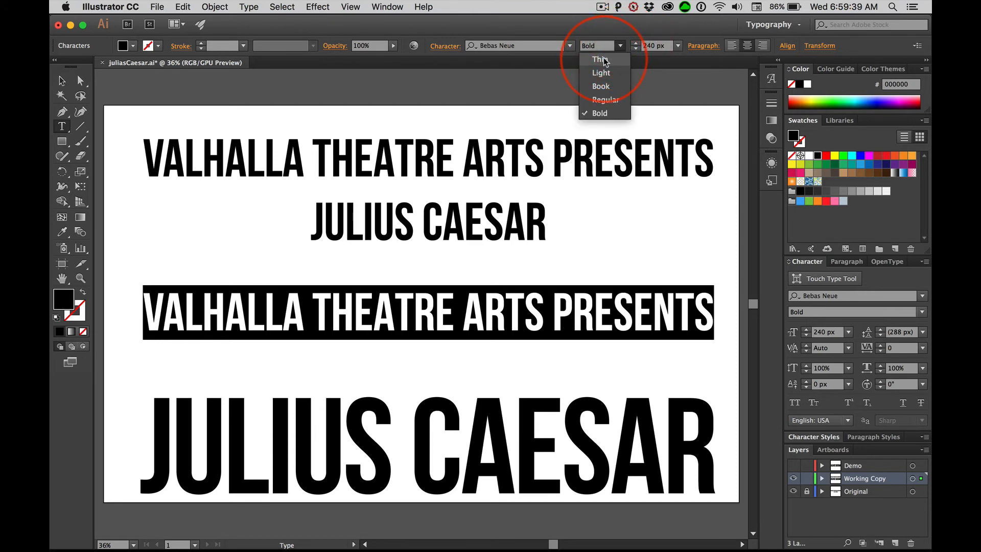
left_click(601, 60)
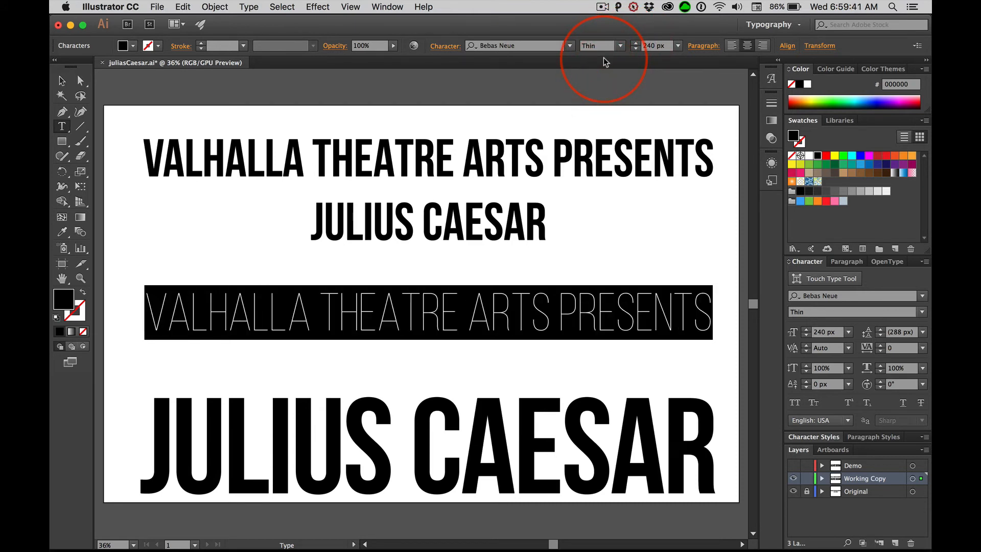
left_click(620, 46)
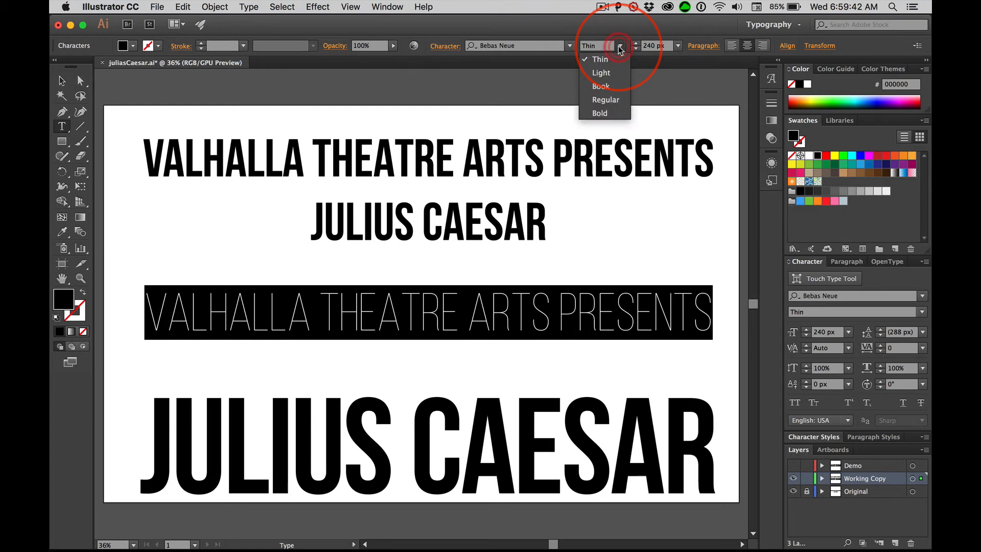
left_click(602, 74)
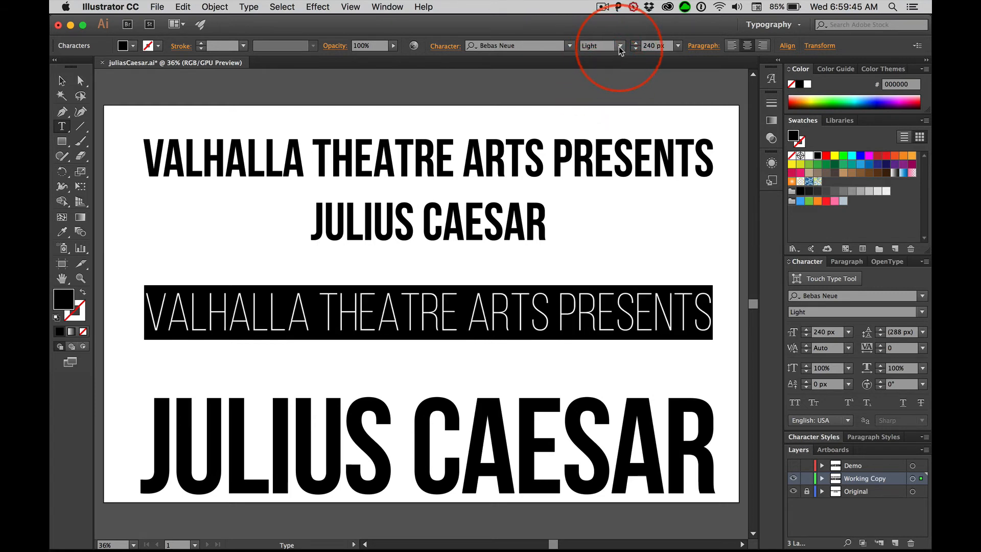
left_click(619, 46)
left_click(593, 83)
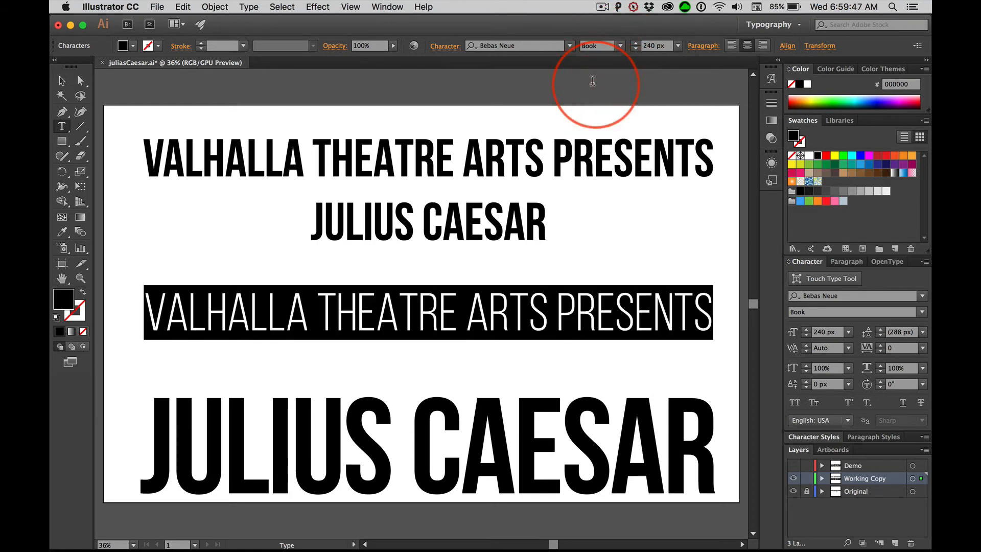
left_click(621, 48)
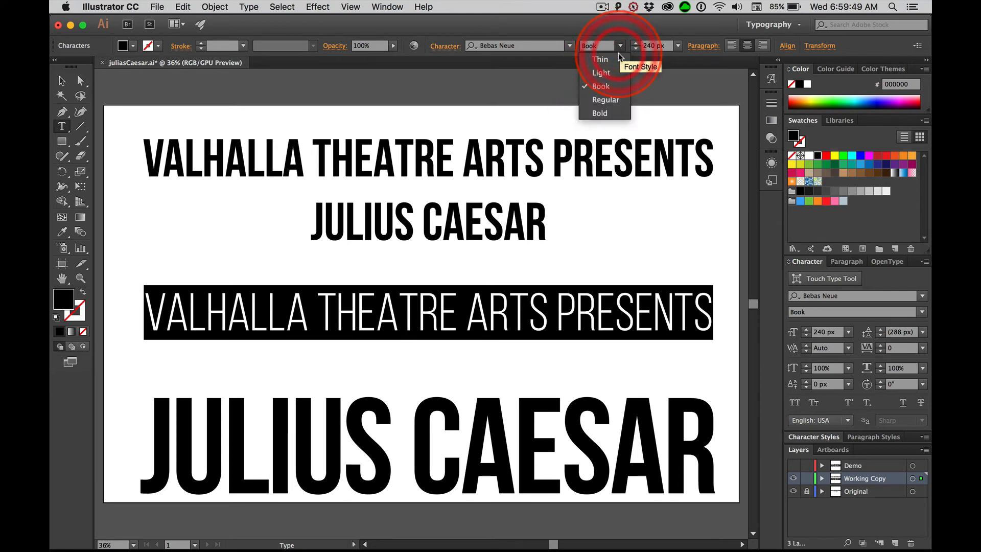
left_click(593, 73)
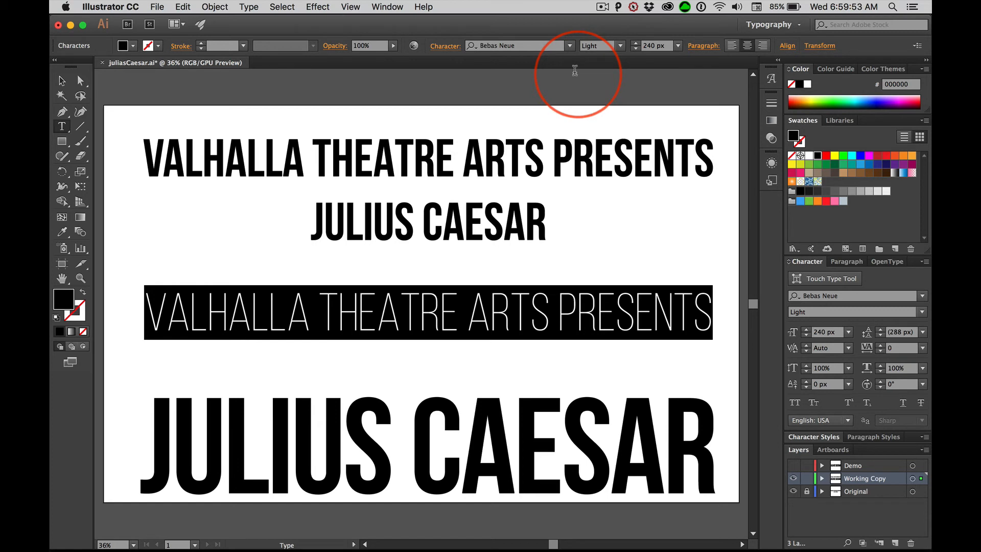
Set the font size of the lower VALHALLA THEATRE ARTS PRESENTS line to 120 px.
left_click(648, 46)
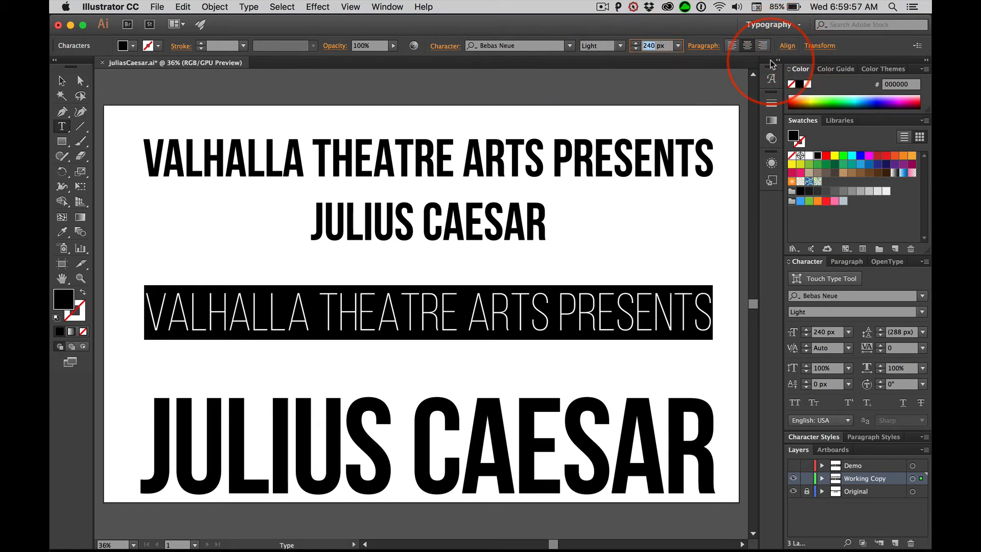
type("12")
key("Tab")
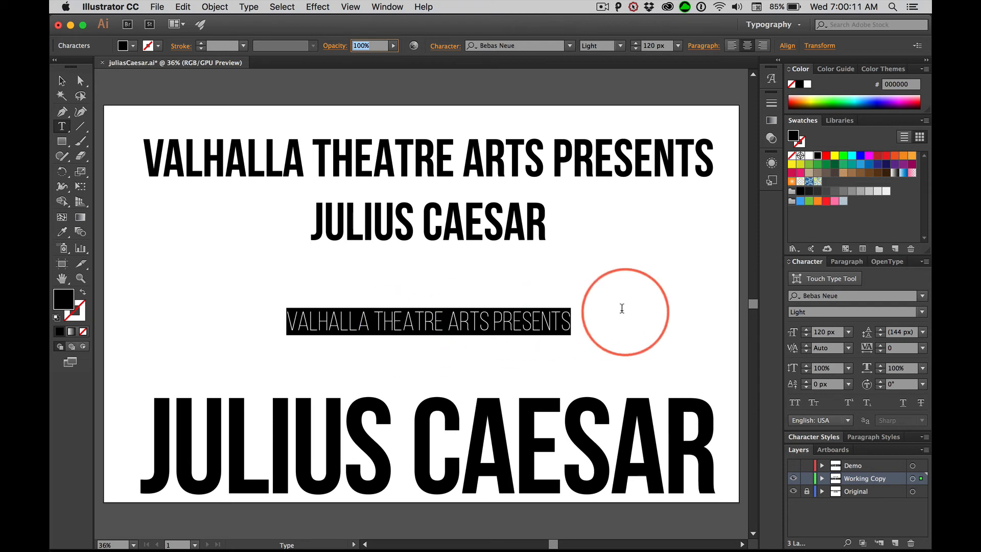
Widen the tracking of the lower VALHALLA THEATRE ARTS PRESENTS line in small steps to 180.
key("alt+Right")
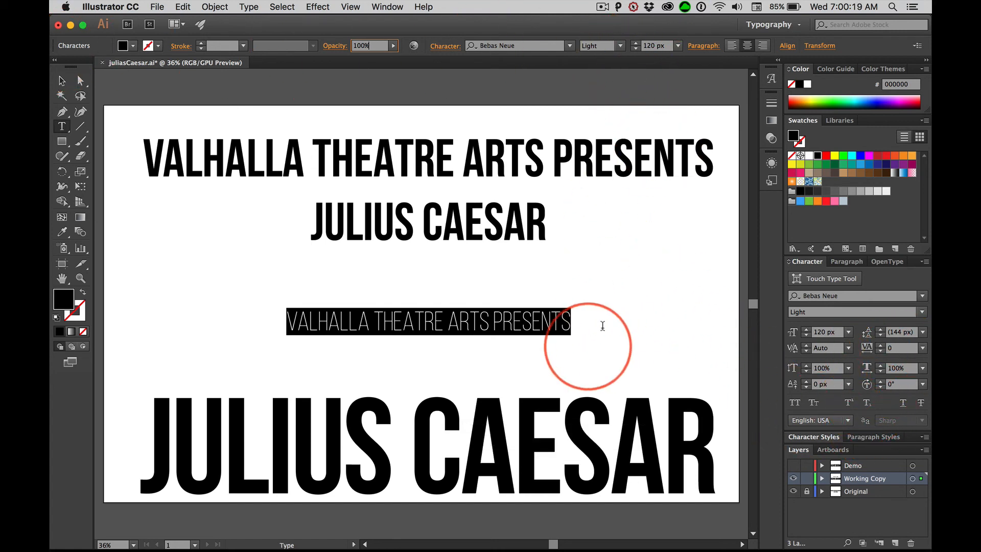
left_click(571, 322)
left_click_drag(588, 322, 276, 315)
key("alt+Right")
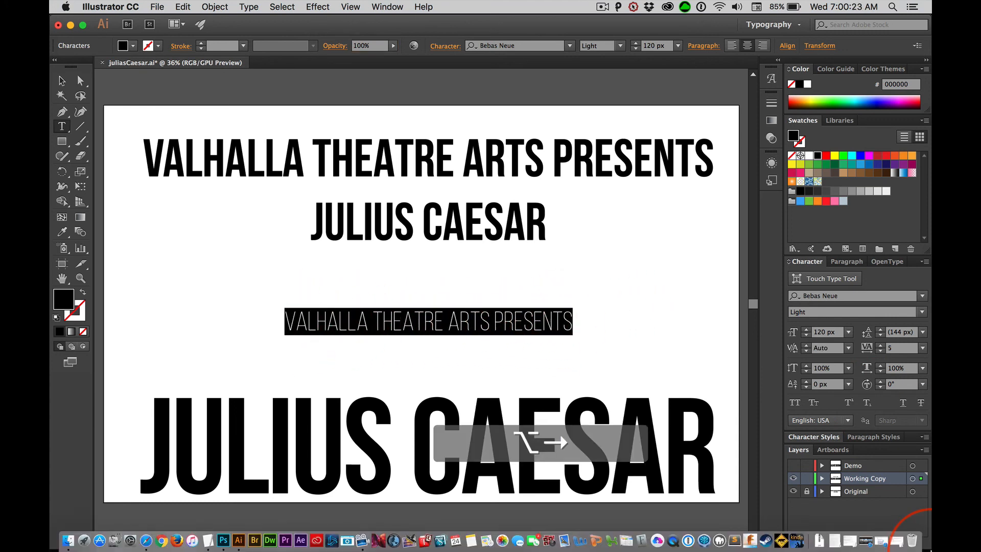
key("alt+Right")
key("alt+Right")
key("alt+Right")
key("alt+Right")
key("alt+Right")
key("alt+Right")
key("alt+Right")
key("alt+Right")
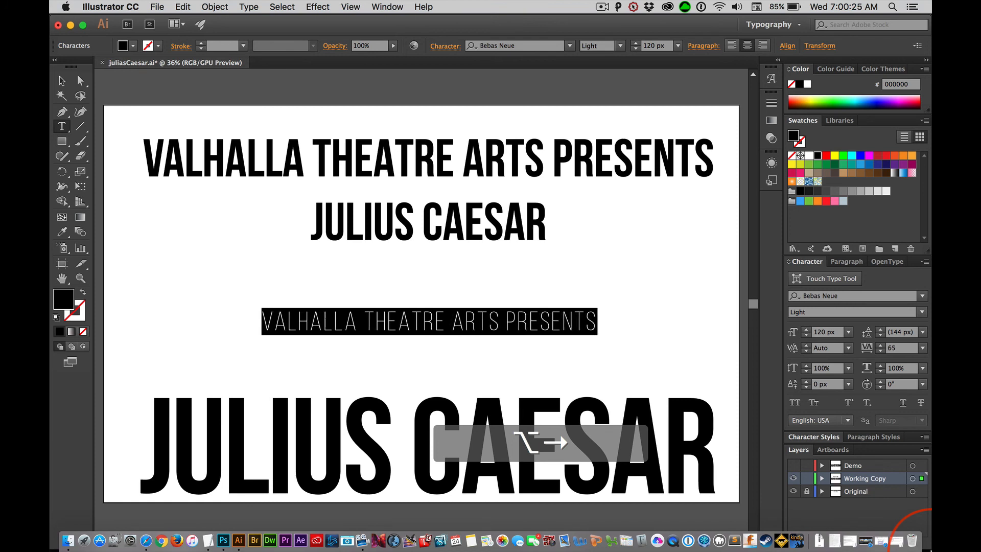
key("alt+Right")
key("alt+Right")
key("alt+Right")
key("alt+Right")
key("alt+Right")
key("alt+Right")
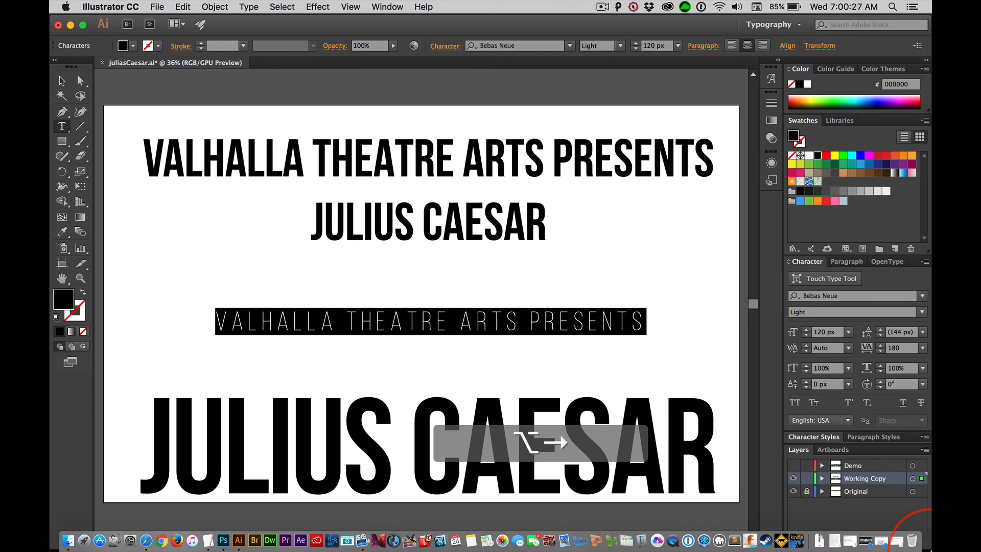